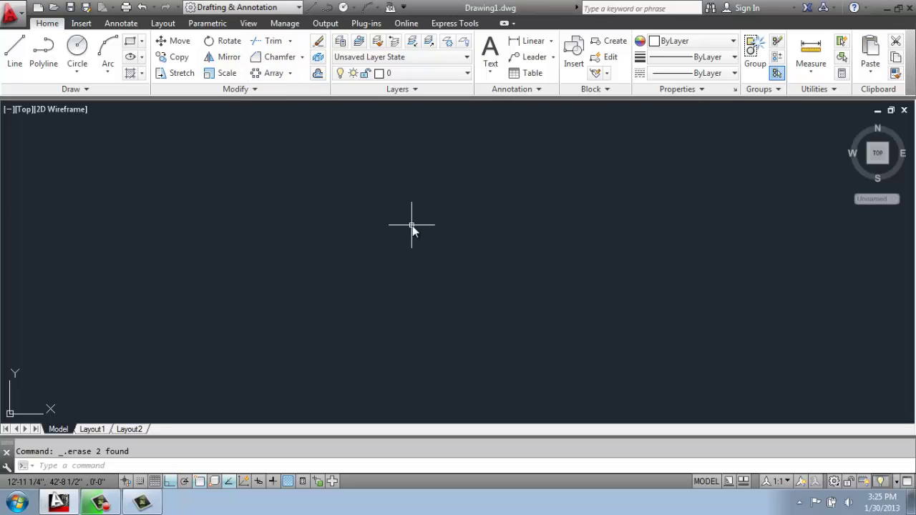
Step: Draw a circle of radius 10' and a radius-12 circle to its right
left_click(79, 52)
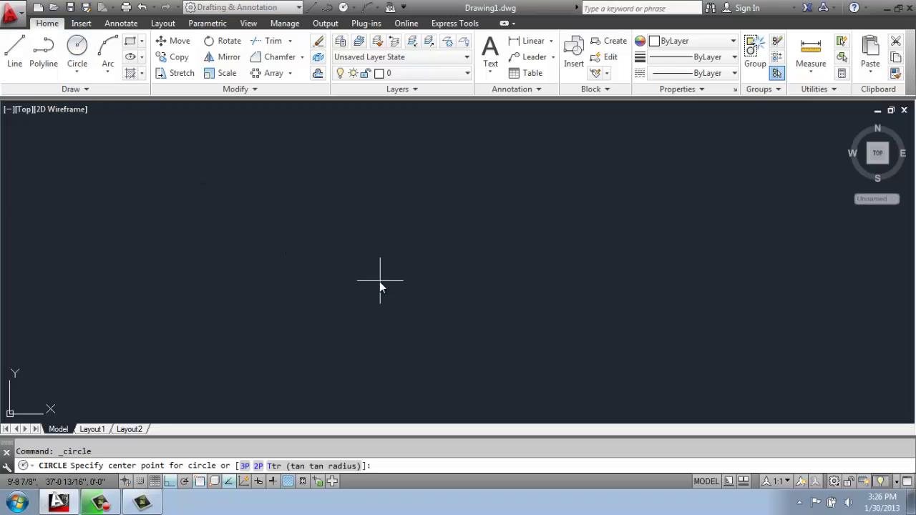
left_click(384, 282)
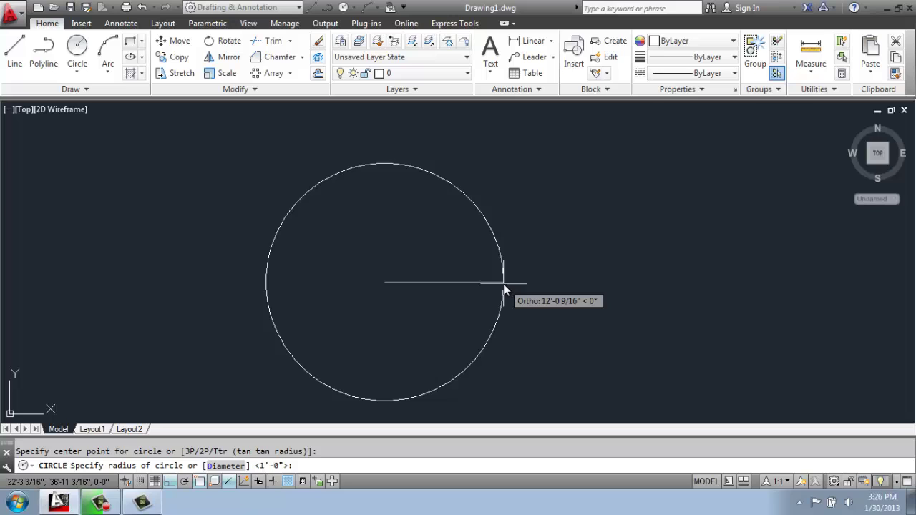
type("10")
key("Return")
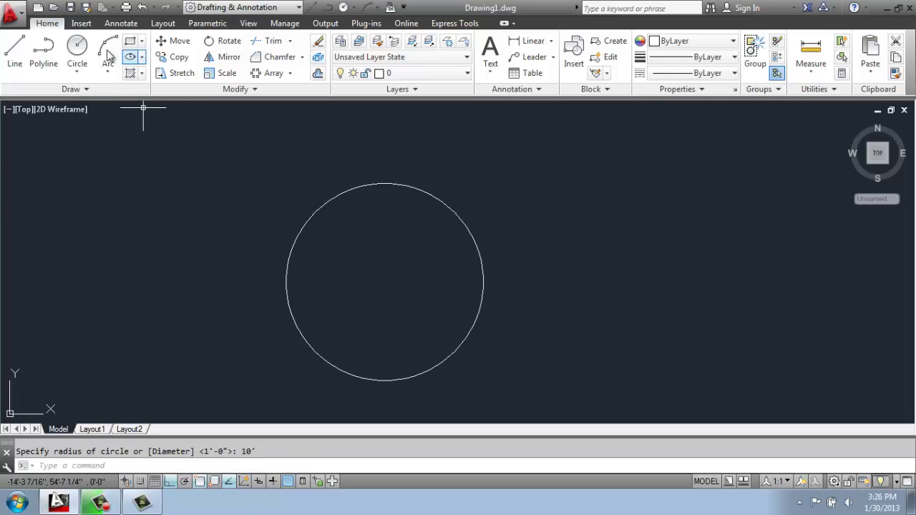
left_click(77, 49)
left_click(593, 241)
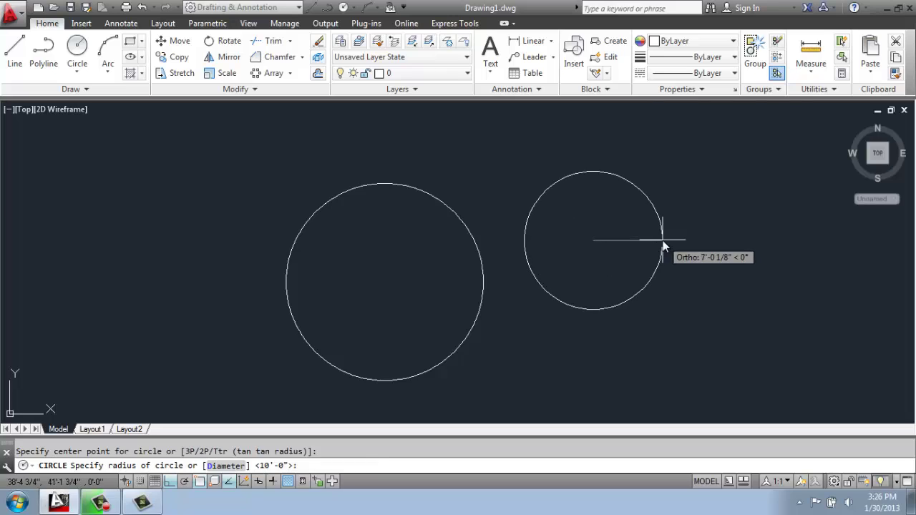
type("12")
key("Return")
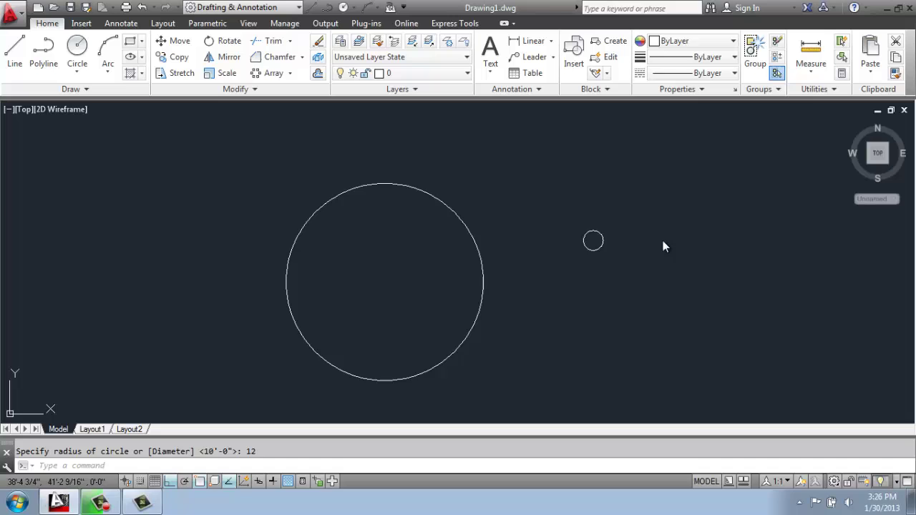
Step: Move the radius-12 circle by its centre onto the large circle's top quadrant
type("m")
key("Return")
left_click(599, 243)
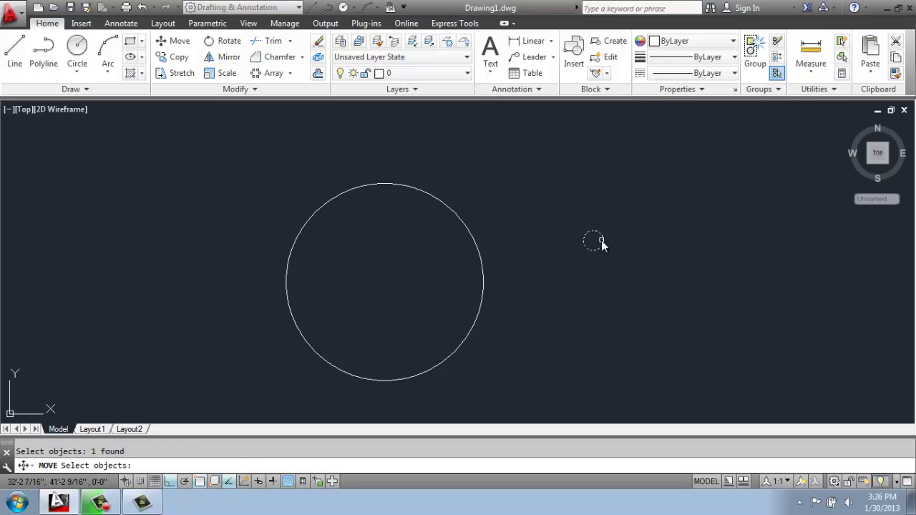
key("Return")
left_click(581, 242)
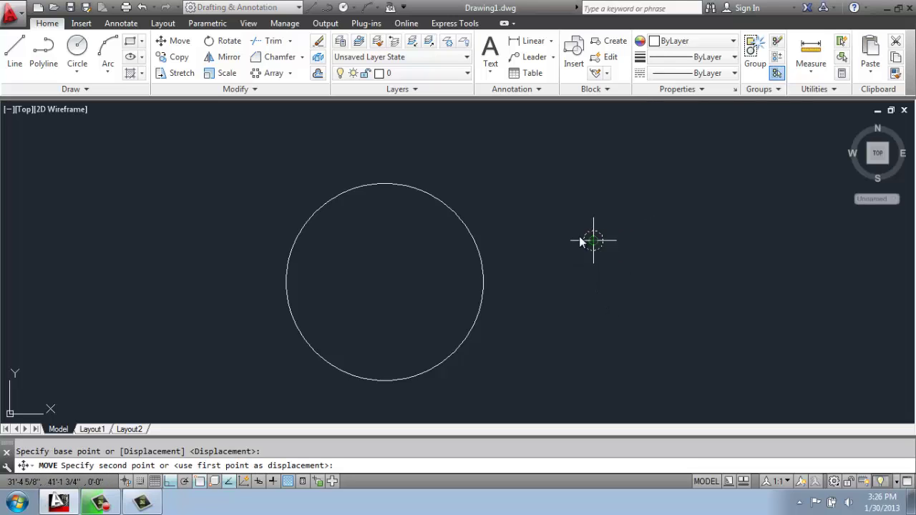
left_click(385, 184)
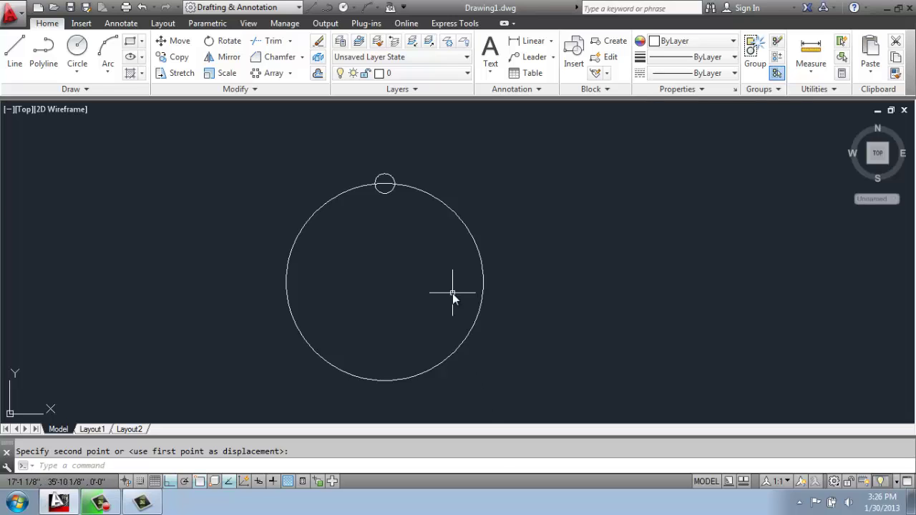
Step: Start a polar array with the small top circle selected as its source
left_click(290, 73)
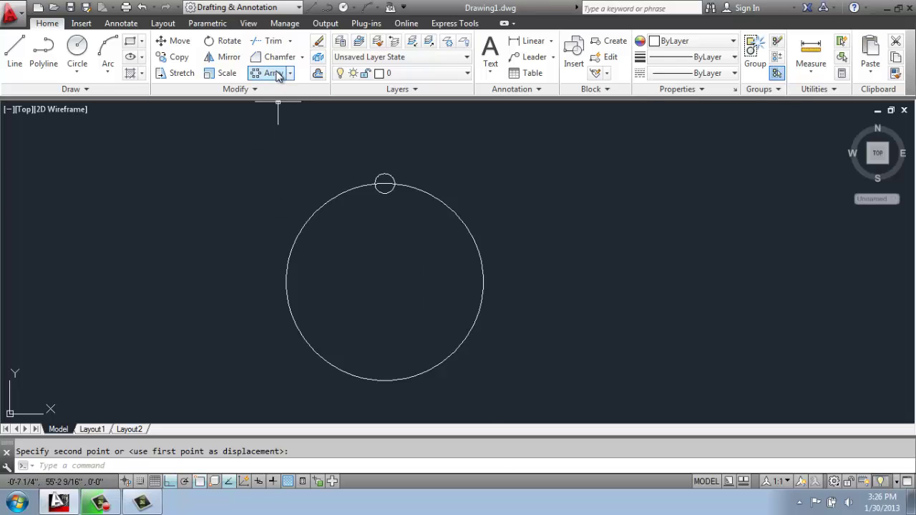
left_click(276, 122)
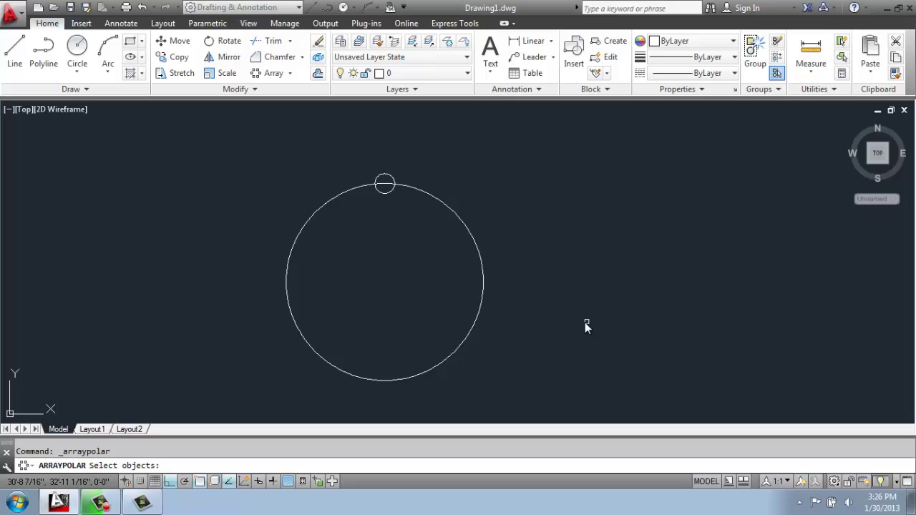
left_click(378, 190)
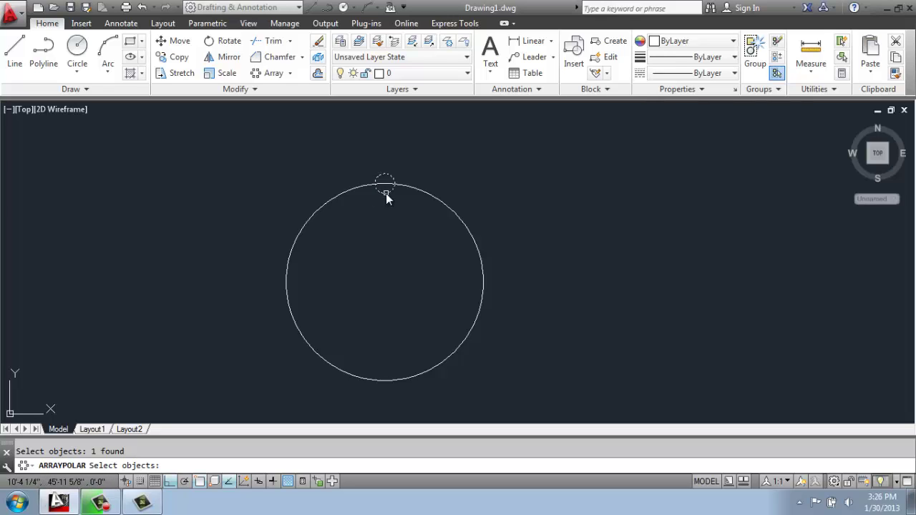
key("Return")
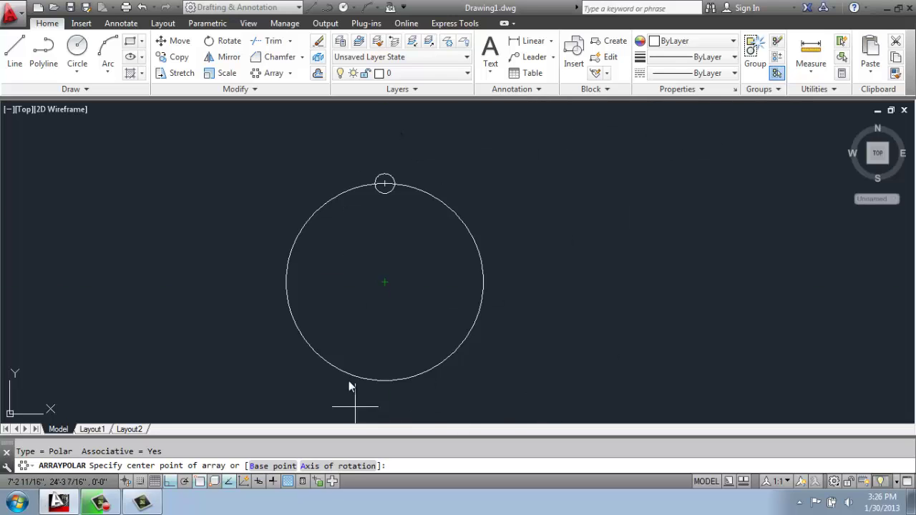
Step: Centre the array on the large circle with 12 items, trying 180° fill before settling on 360°
left_click(385, 287)
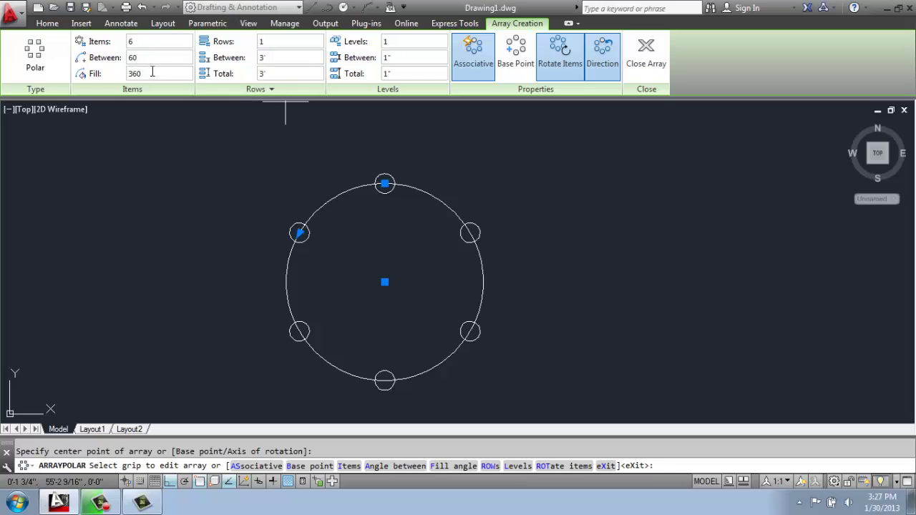
left_click(146, 41)
type("12")
key("Return")
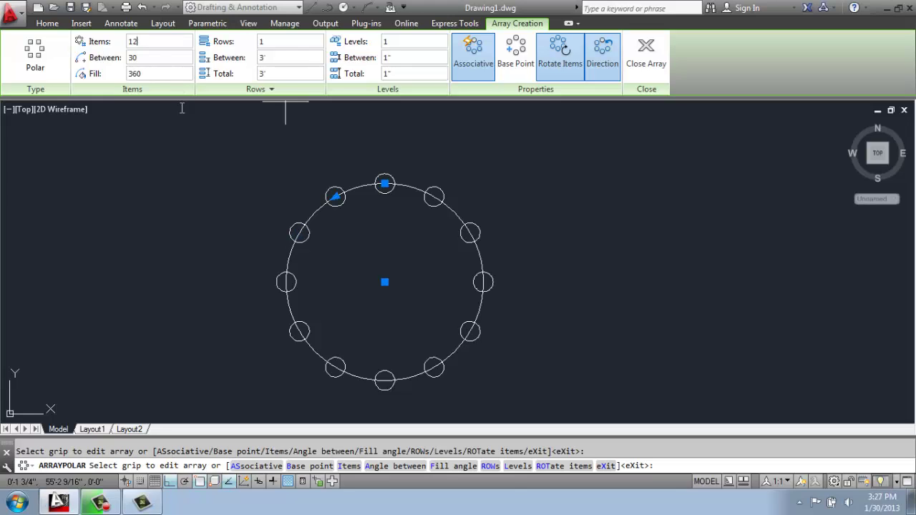
left_click(149, 73)
type("180")
key("Return")
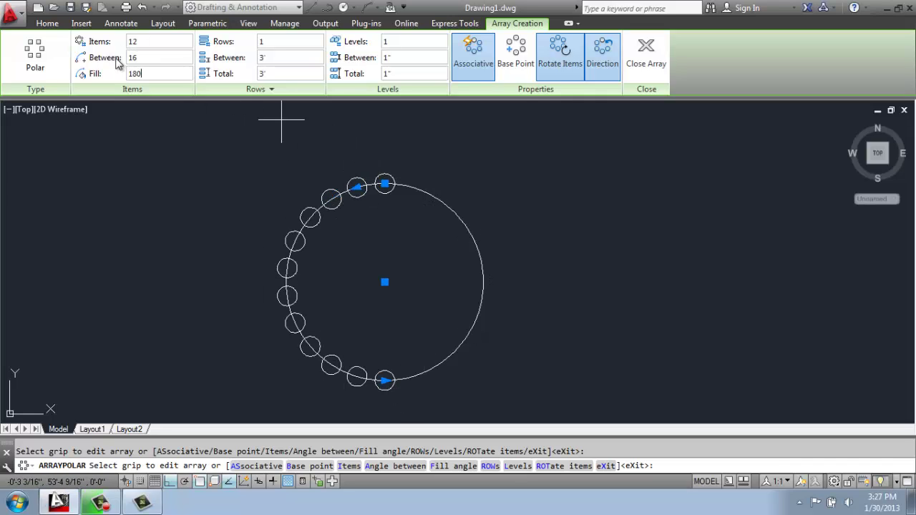
type("360")
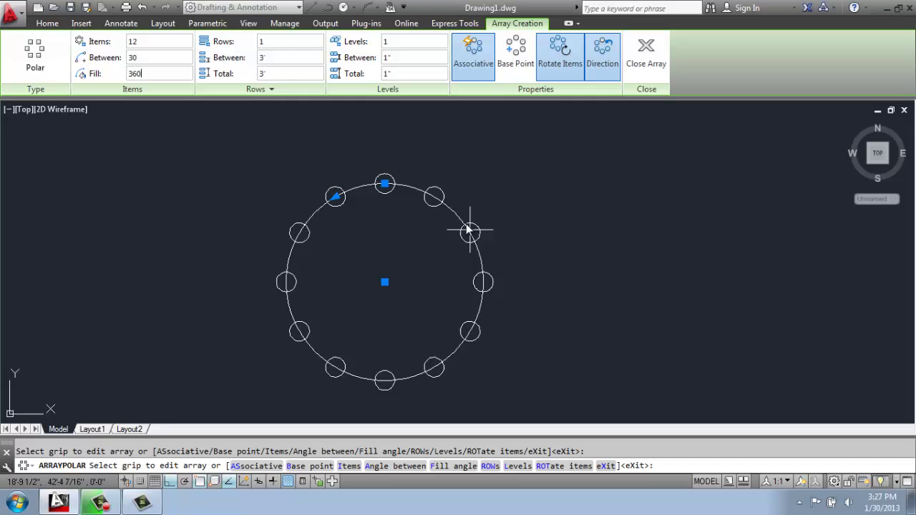
key("Return")
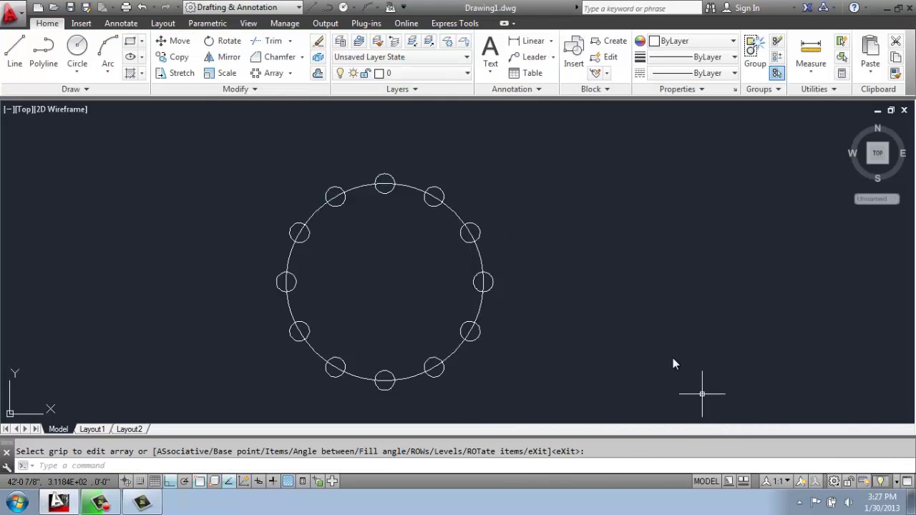
Step: Give the array 3 rows spaced 3' apart, after briefly trying 6' spacing
left_click(390, 374)
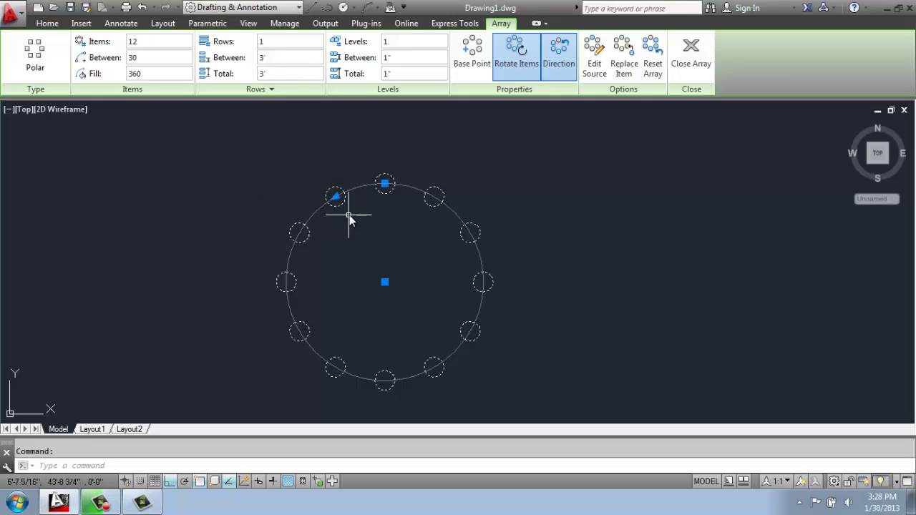
left_click(275, 42)
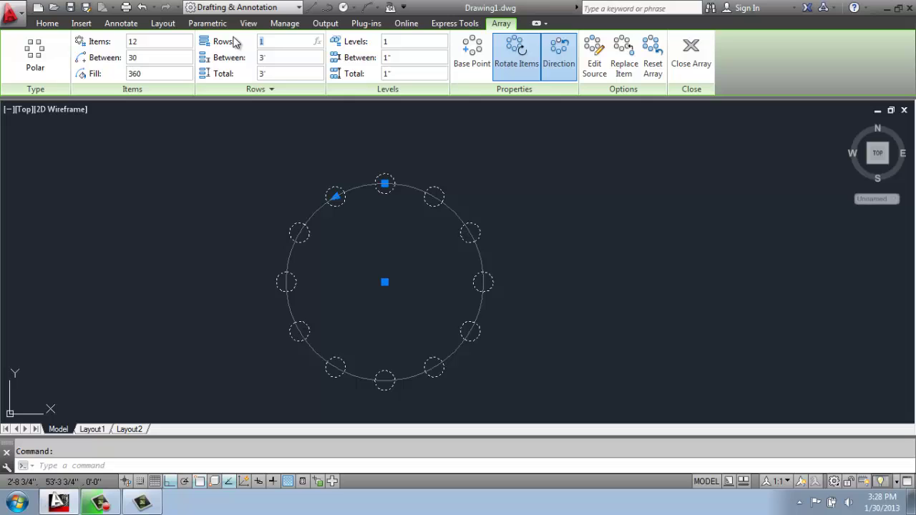
type("3")
left_click(286, 57)
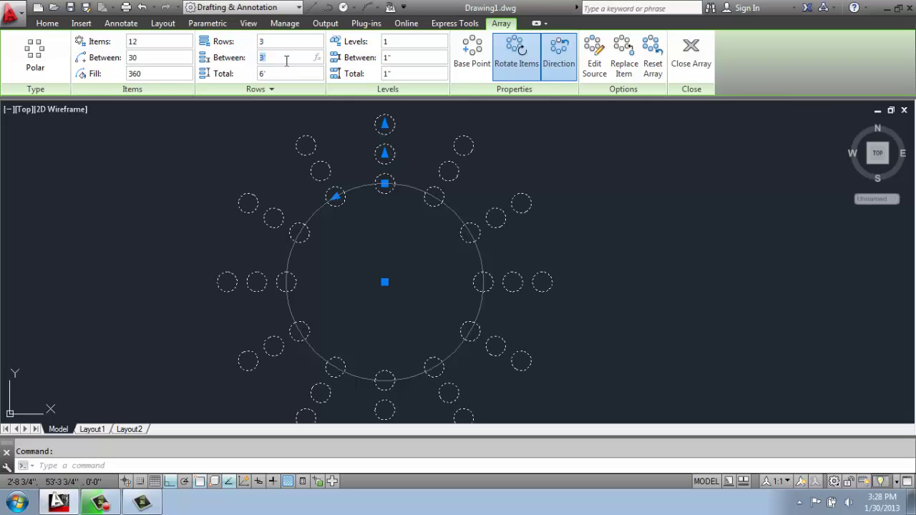
middle_click_drag(426, 270, 463, 262)
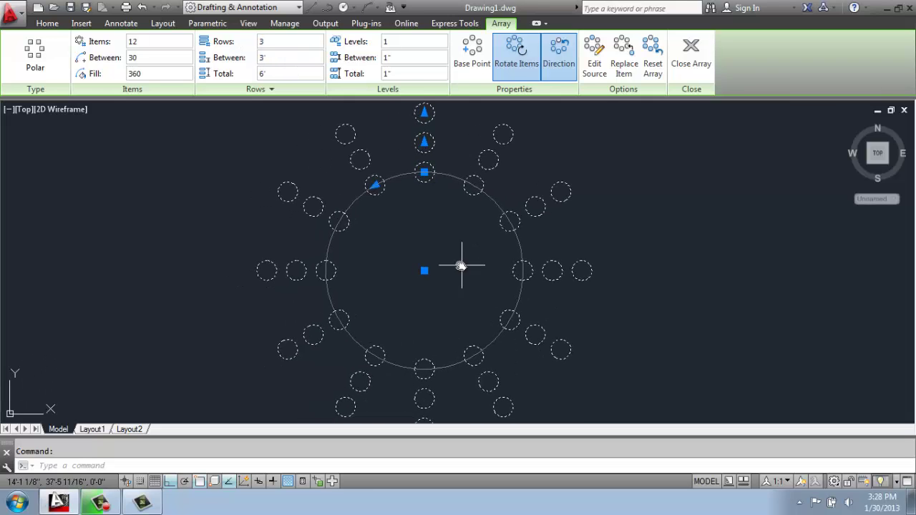
left_click(291, 57)
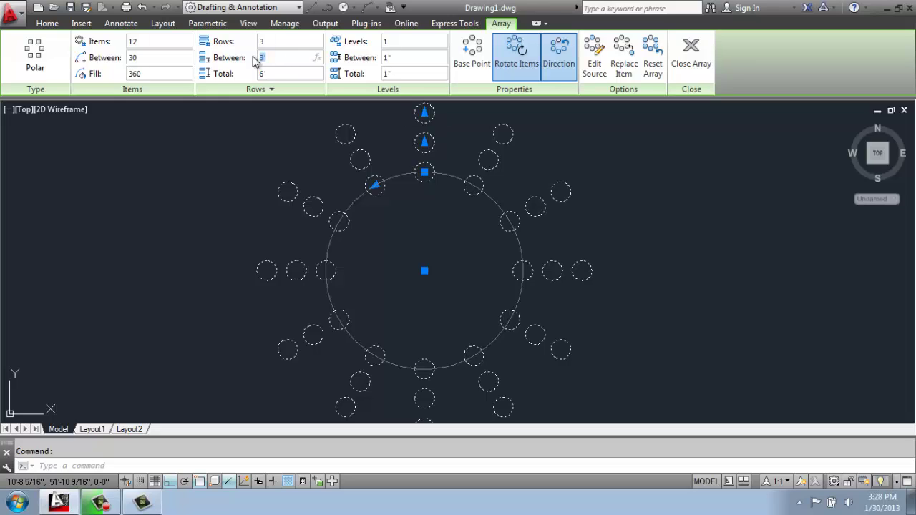
left_click(287, 72)
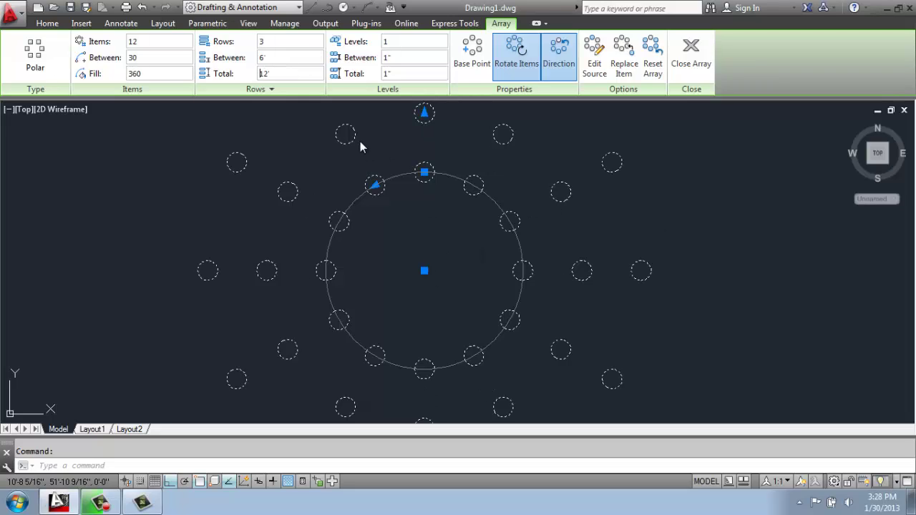
left_click(281, 58)
key("Return")
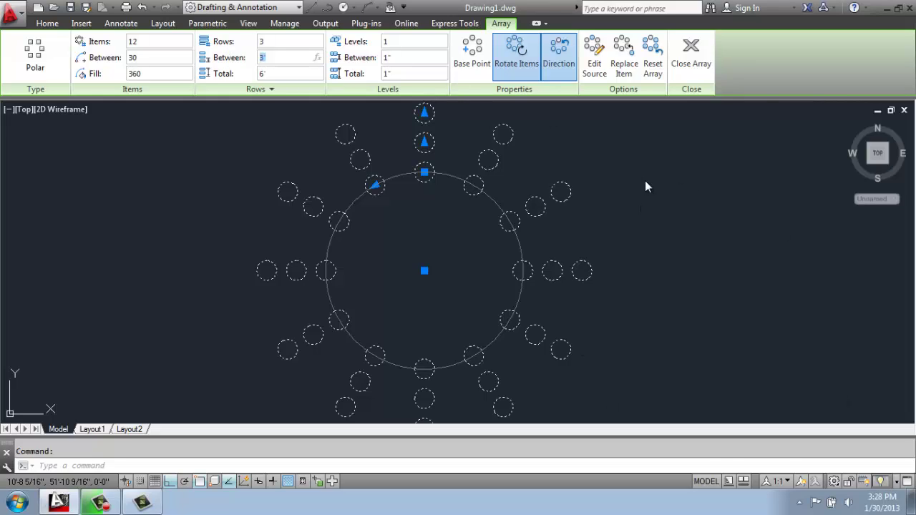
Step: Close the array editor and draw a radius-24 circle to the right of the array
left_click(691, 51)
scroll(677, 259, "down", 2)
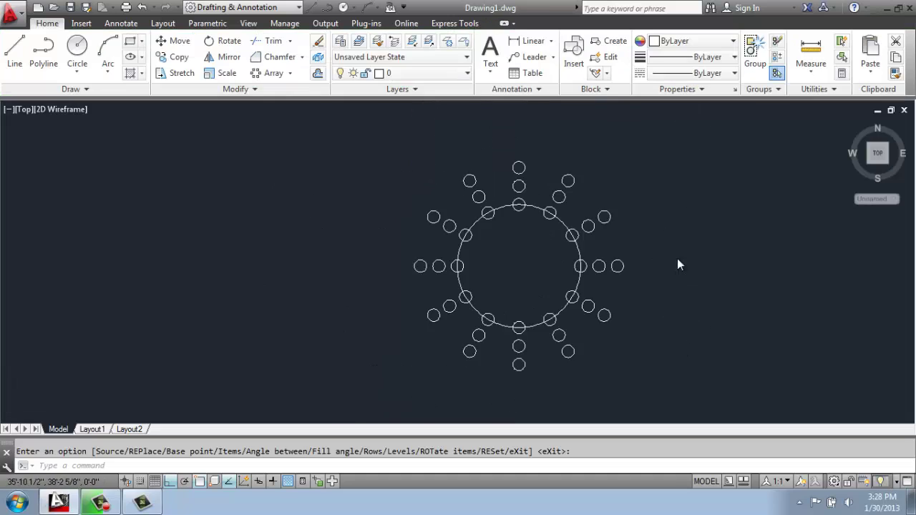
middle_click_drag(573, 236, 337, 241)
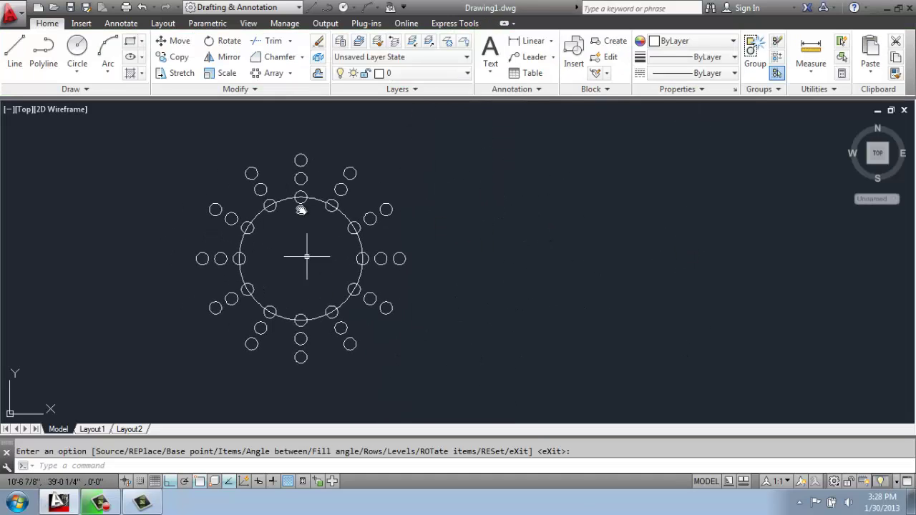
scroll(237, 265, "up", 2)
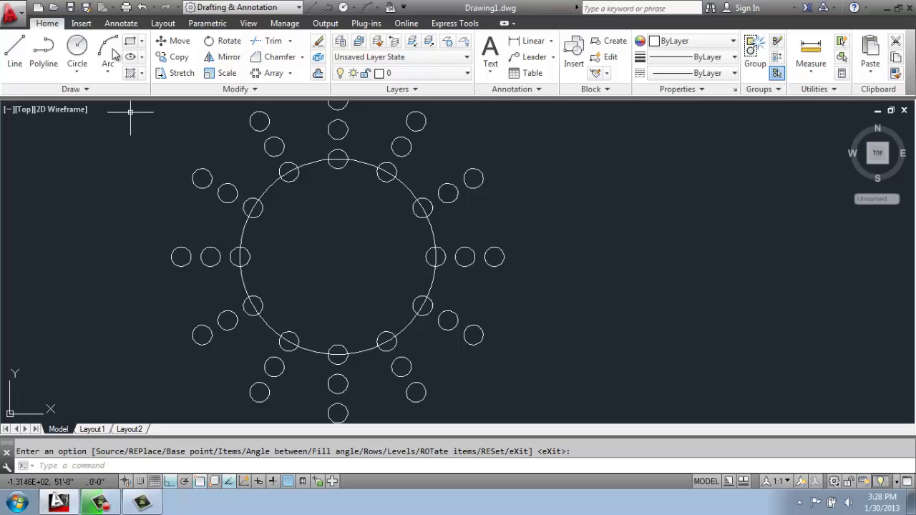
left_click(76, 46)
left_click(699, 249)
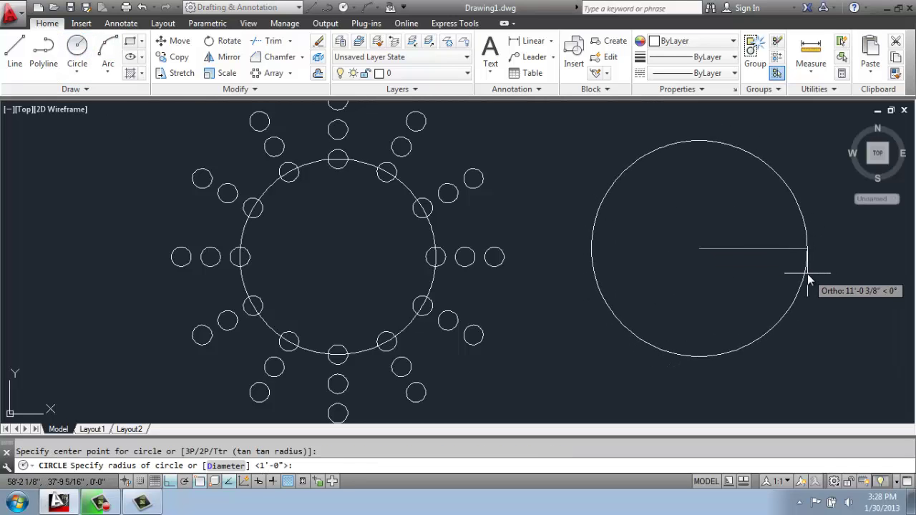
key("Return")
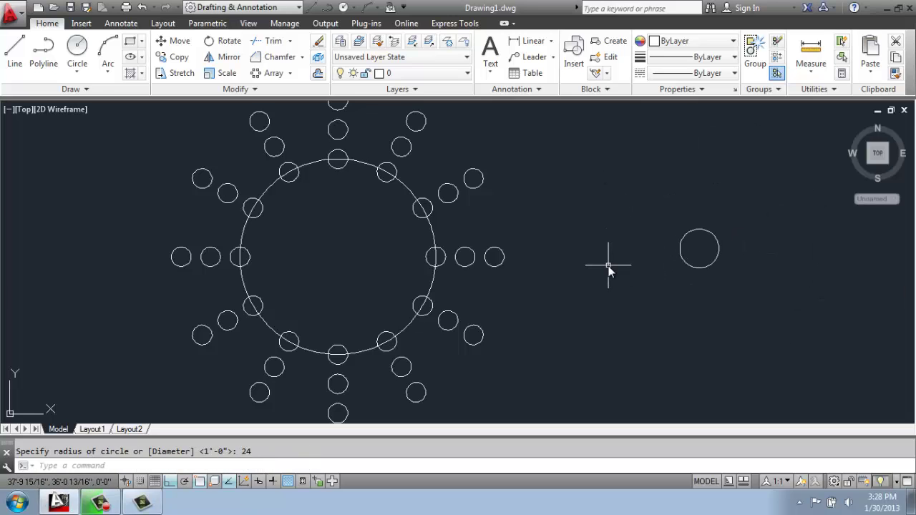
Step: Replace six middle-ring array items with the radius-24 circle, using its centre as base point
left_click(389, 165)
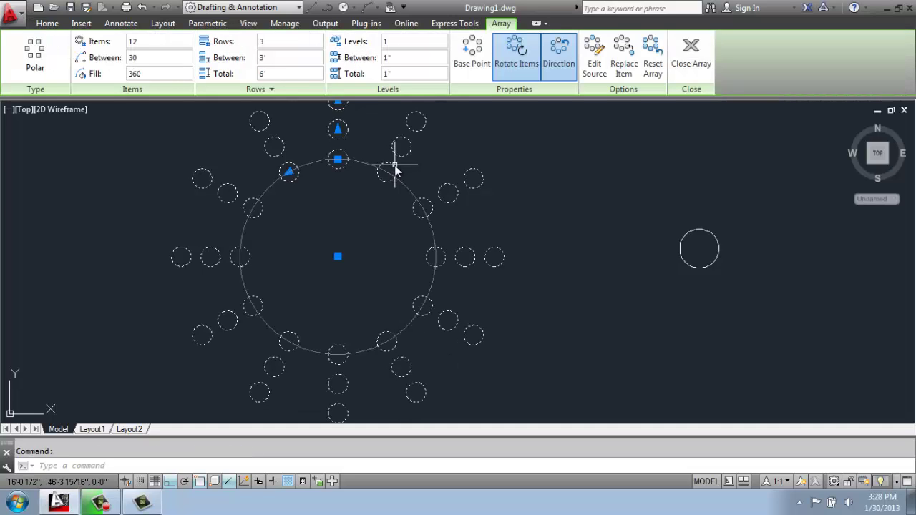
left_click(629, 77)
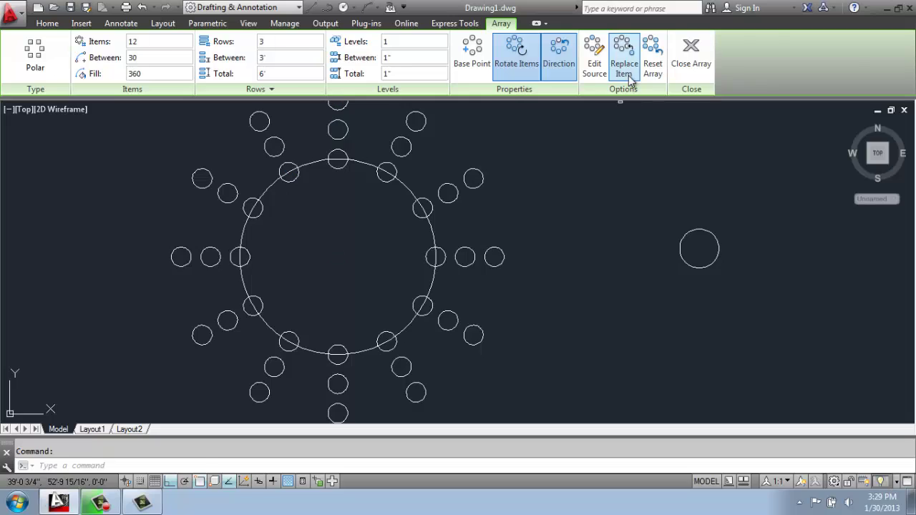
left_click(685, 233)
key("Return")
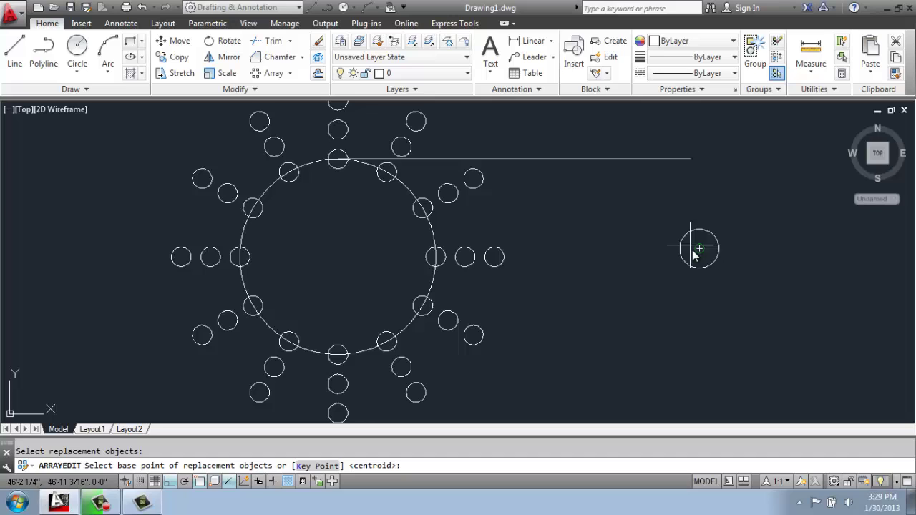
left_click(699, 249)
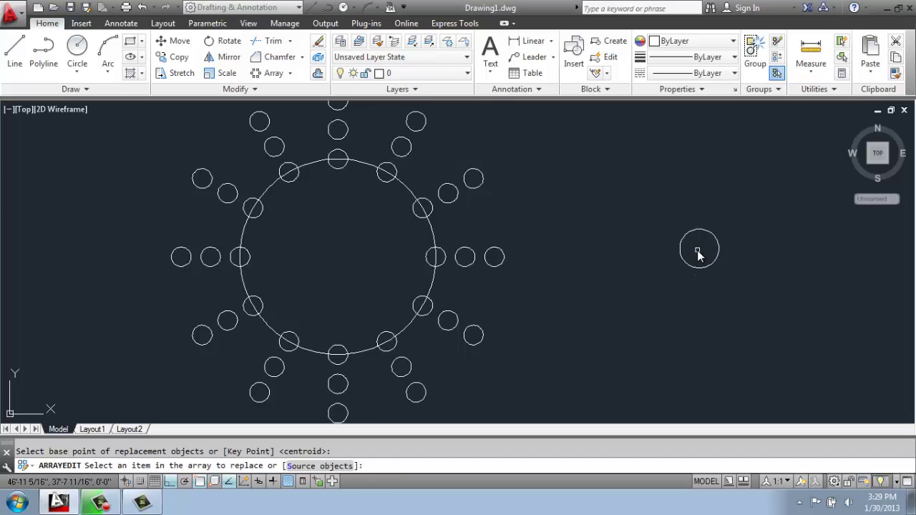
left_click(470, 251)
left_click(401, 156)
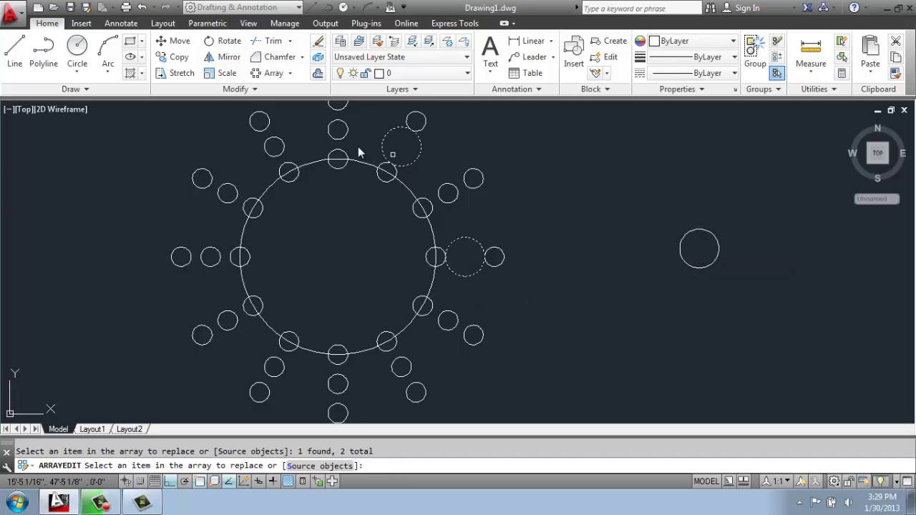
left_click(279, 146)
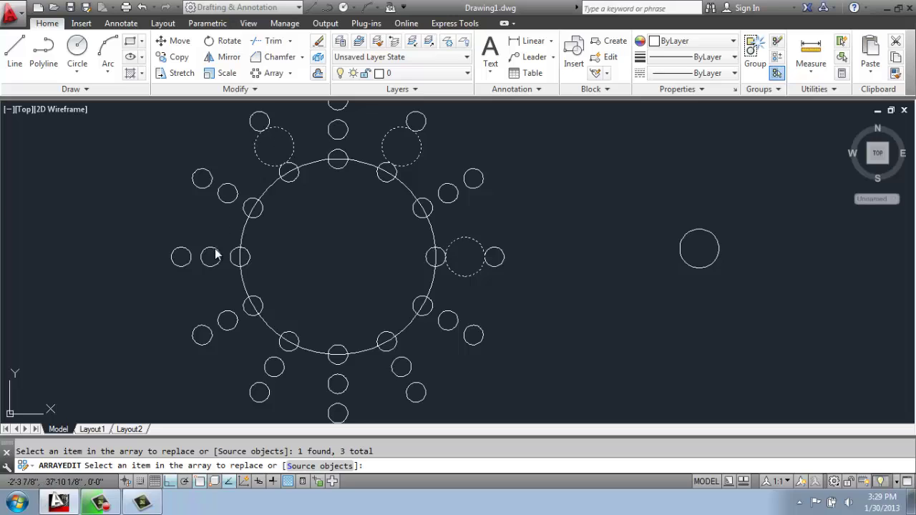
left_click(217, 254)
left_click(268, 360)
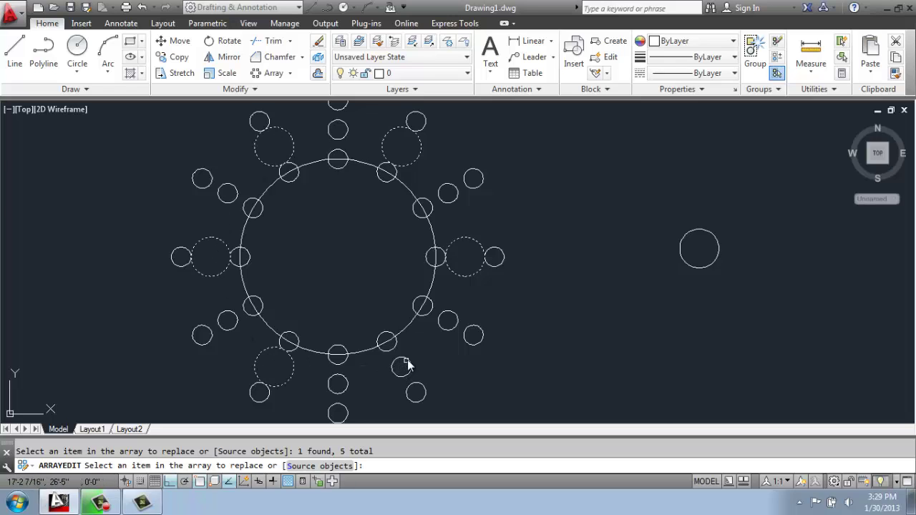
key("Return")
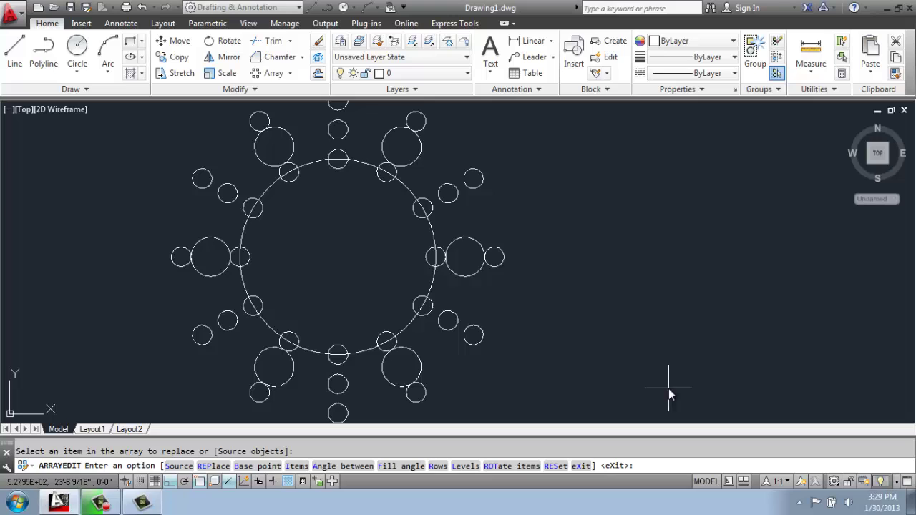
Step: Enter the array's source-editing state by picking one of its items
key("Return")
left_click(444, 315)
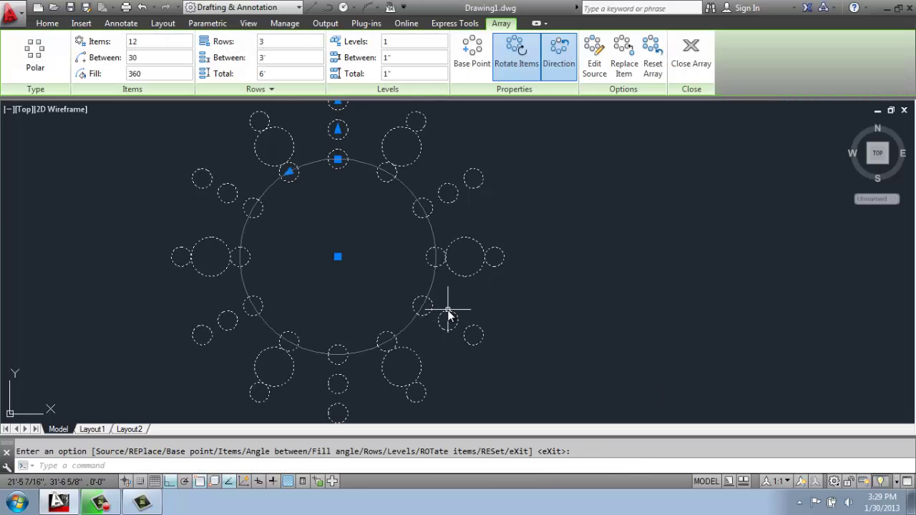
left_click(595, 66)
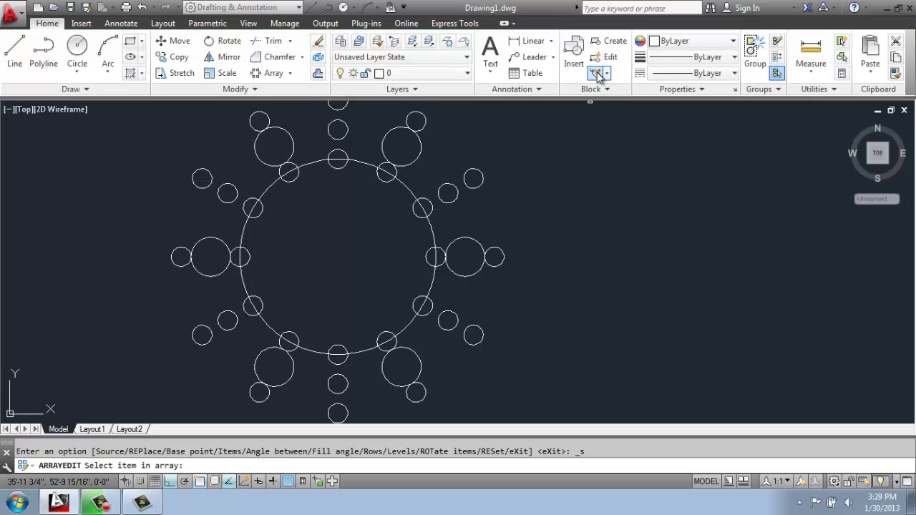
left_click(478, 345)
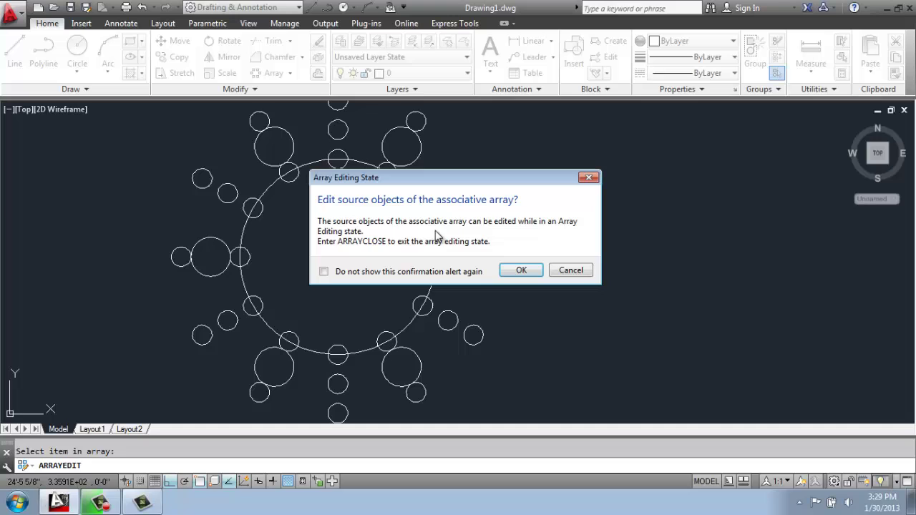
left_click(520, 272)
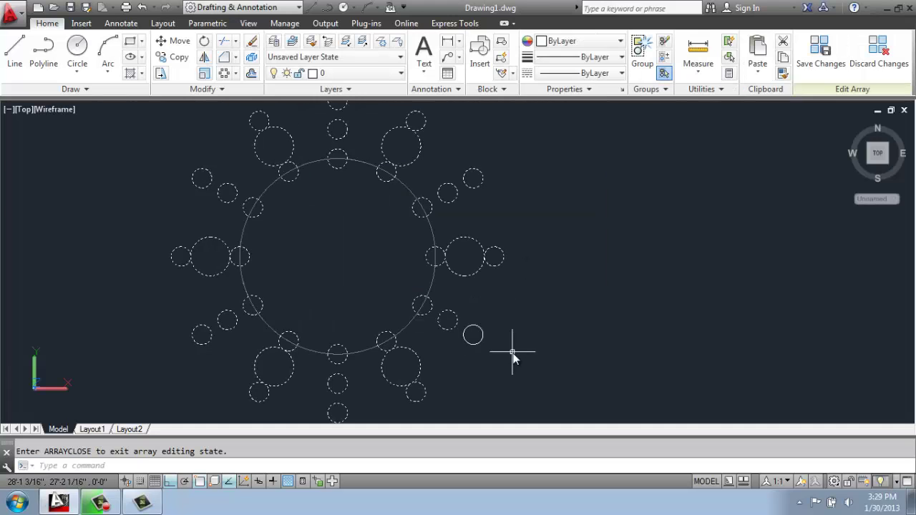
Step: Draw a radius-18 circle concentric with the source circle and save the source changes
left_click(77, 49)
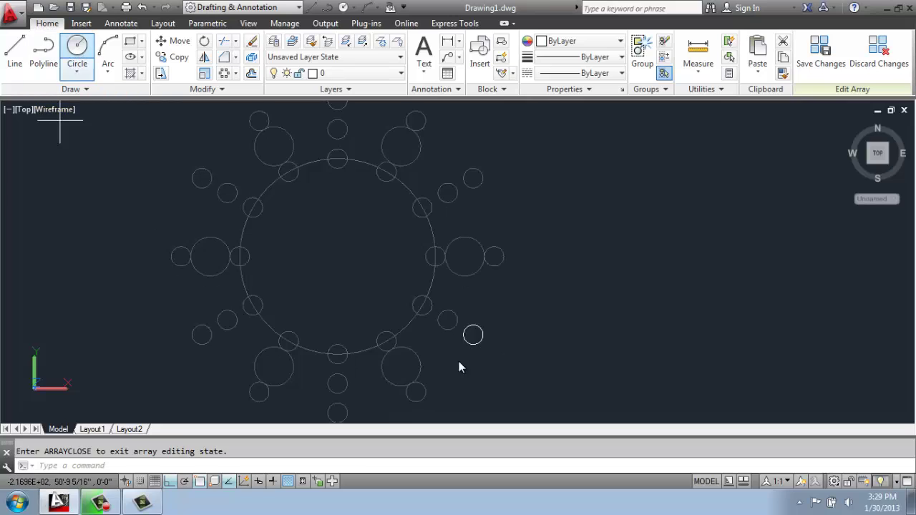
left_click(472, 334)
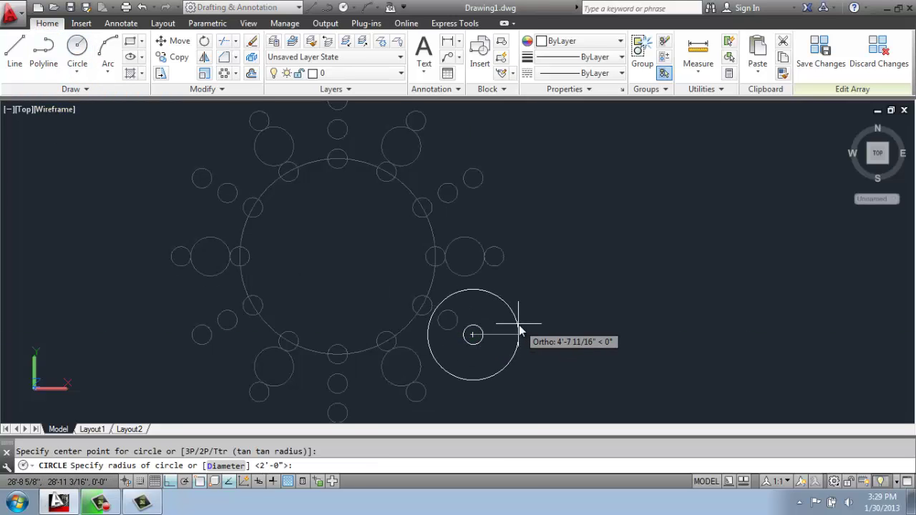
type("18")
key("Return")
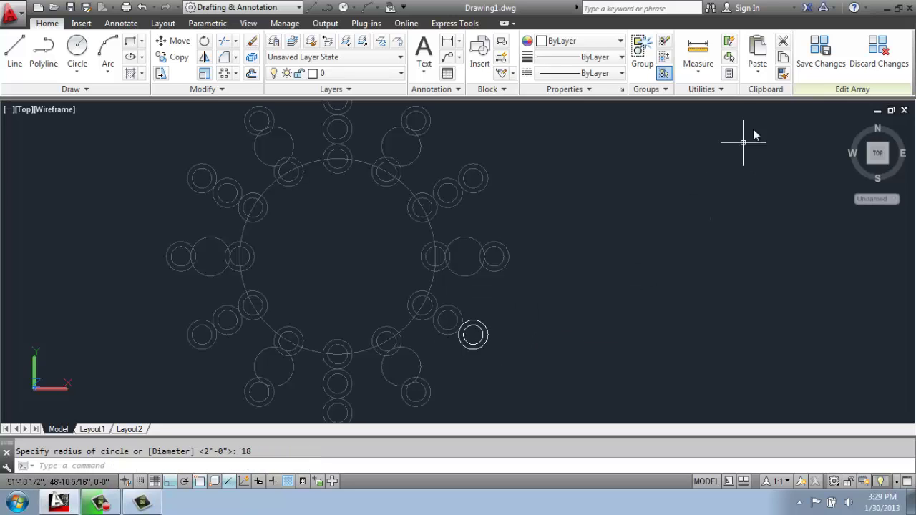
left_click(820, 59)
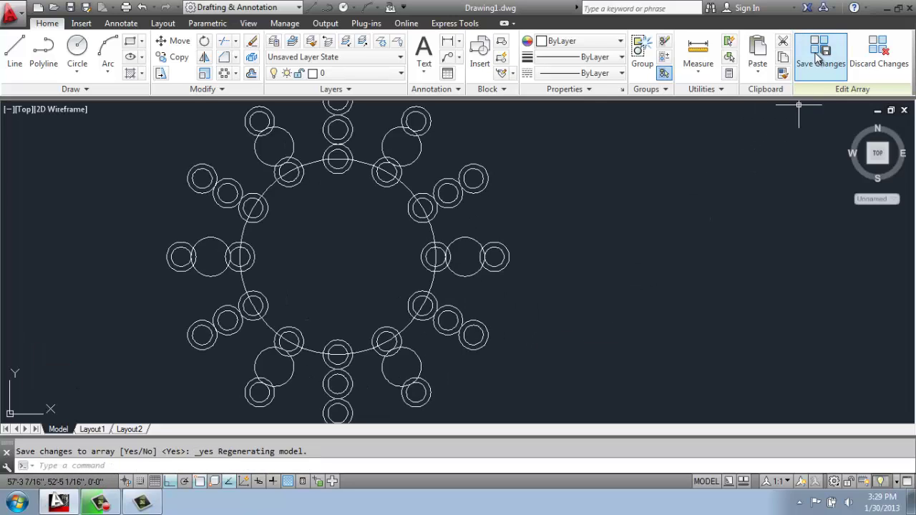
middle_click_drag(603, 296, 632, 286)
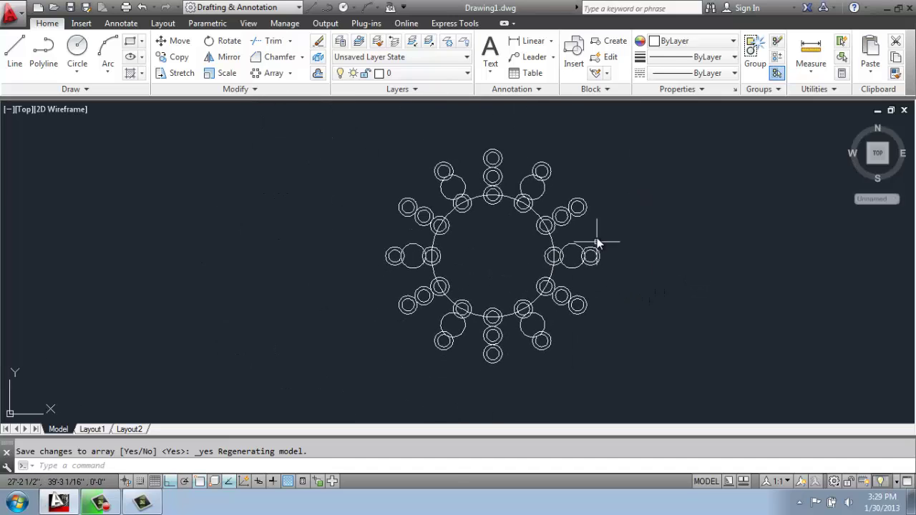
Step: Set the polar array to 5 levels spaced 5' apart and close the array ribbon
left_click(581, 200)
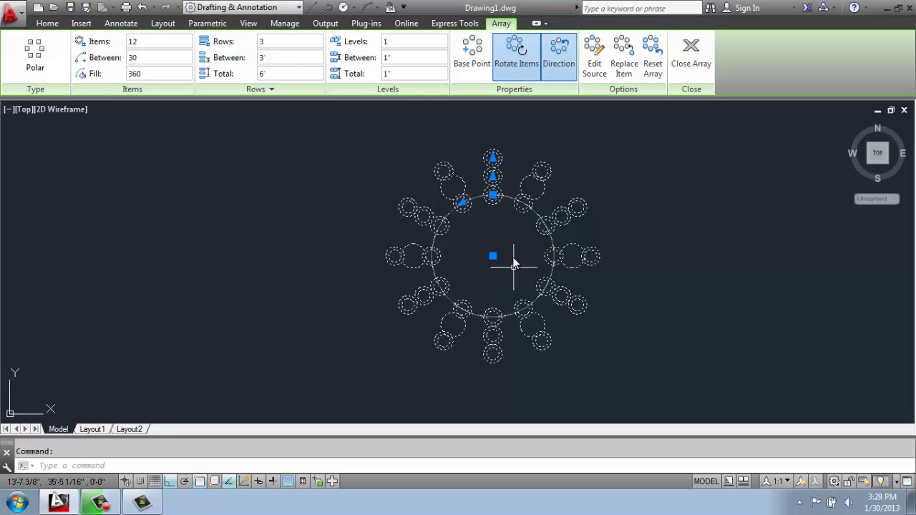
left_click(383, 43)
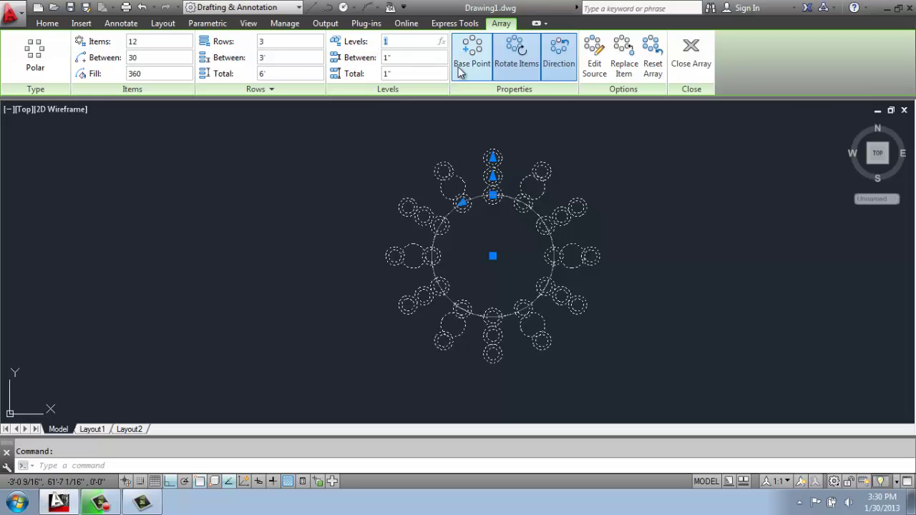
type("5")
left_click(404, 58)
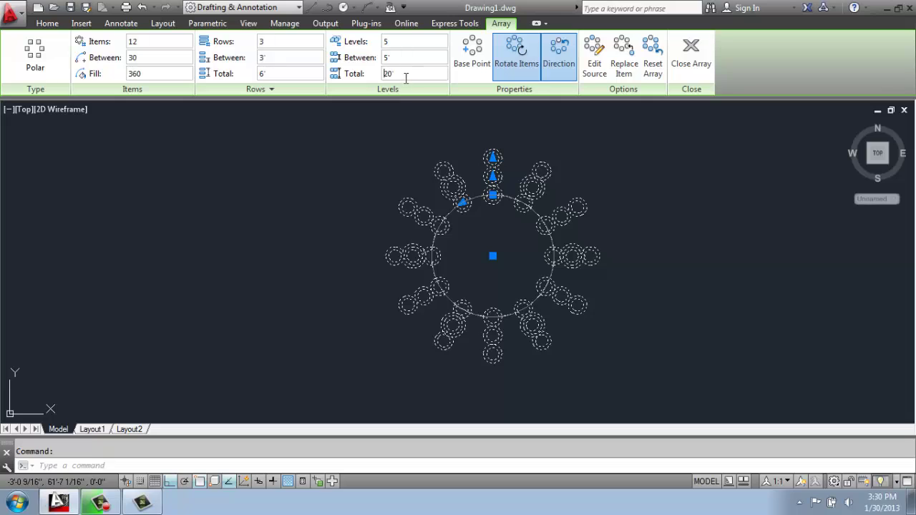
left_click(706, 65)
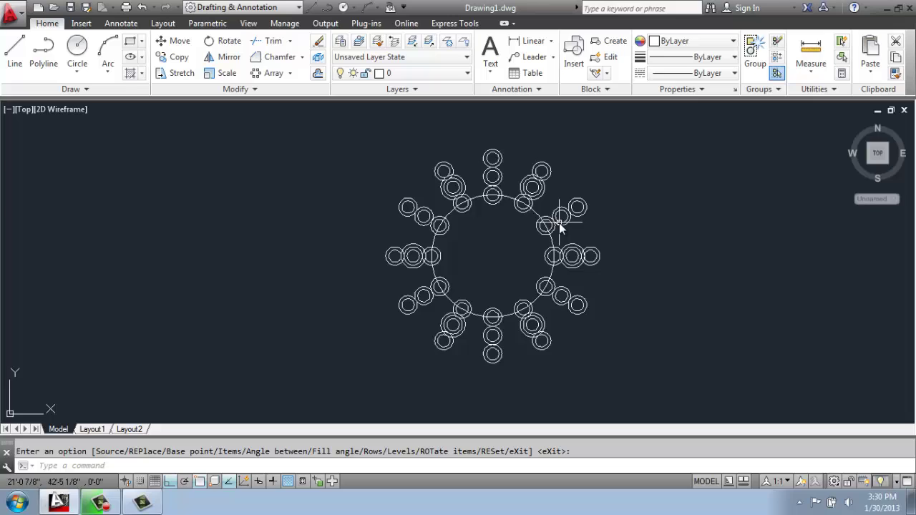
Step: Switch to SW Isometric view and orbit with 3DORBIT to inspect the five stacked levels
left_click(23, 111)
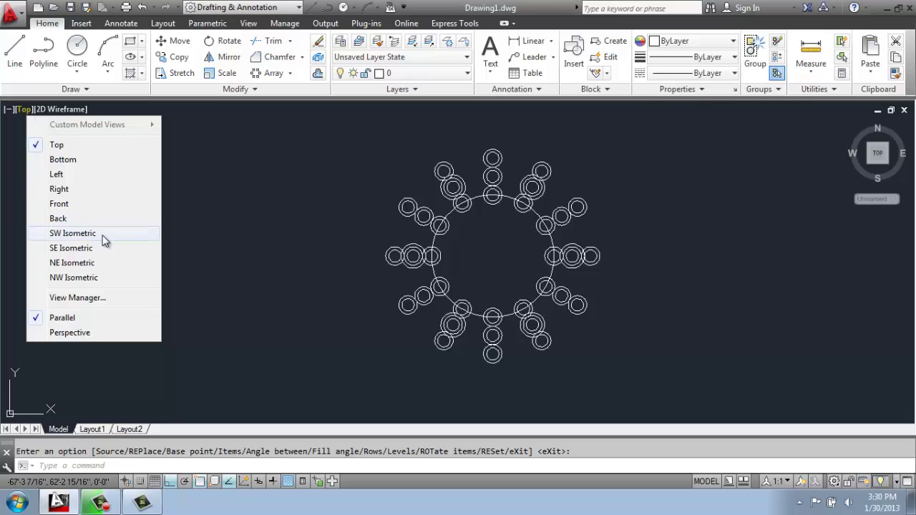
left_click(72, 234)
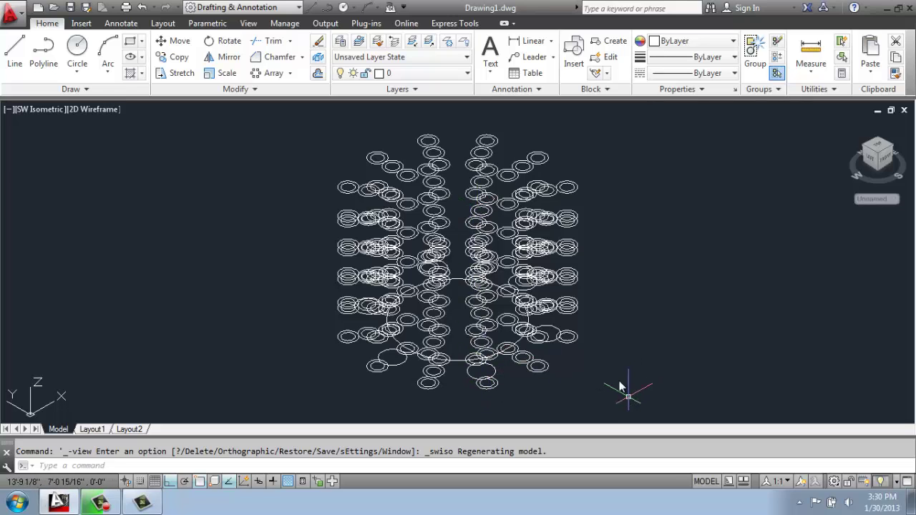
type("3dorbit")
key("Return")
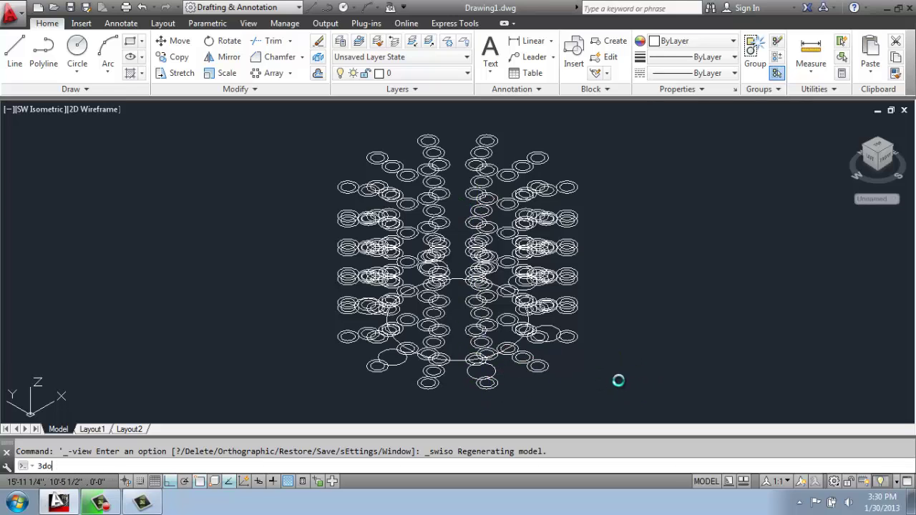
left_click_drag(375, 367, 394, 320)
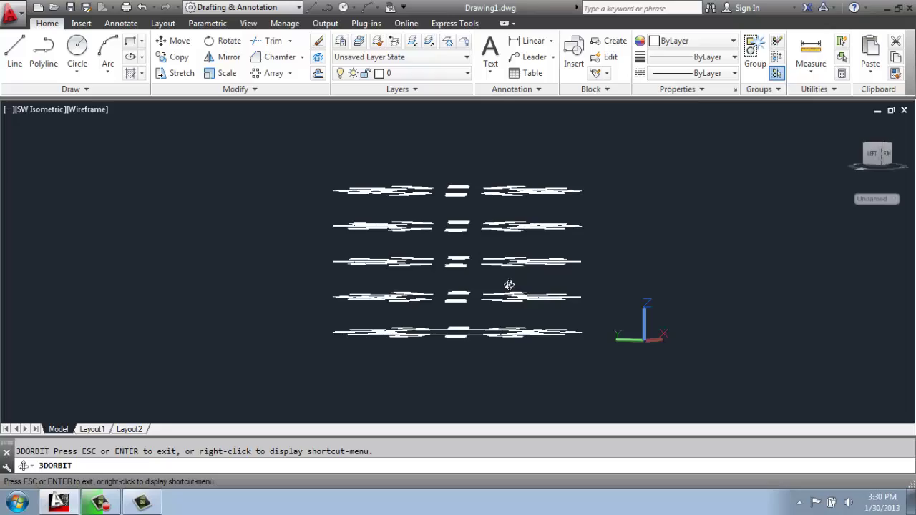
left_click_drag(509, 284, 465, 258)
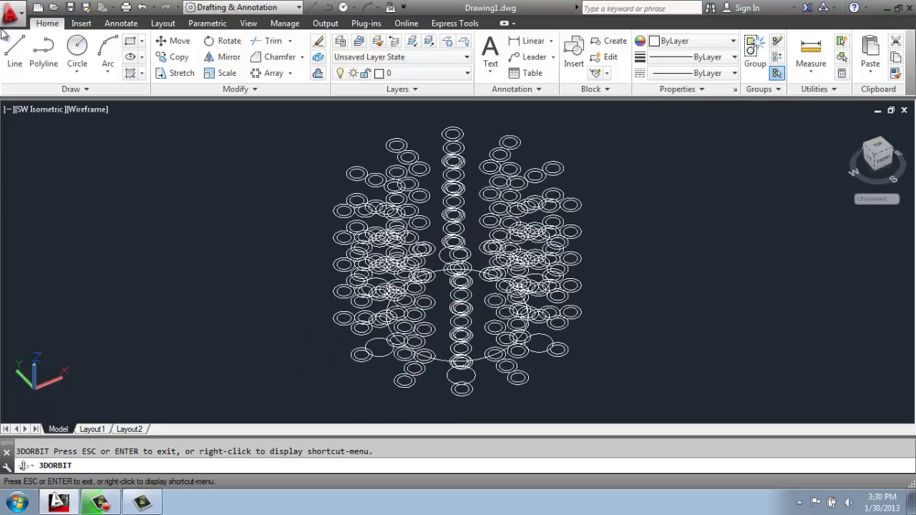
key("Escape")
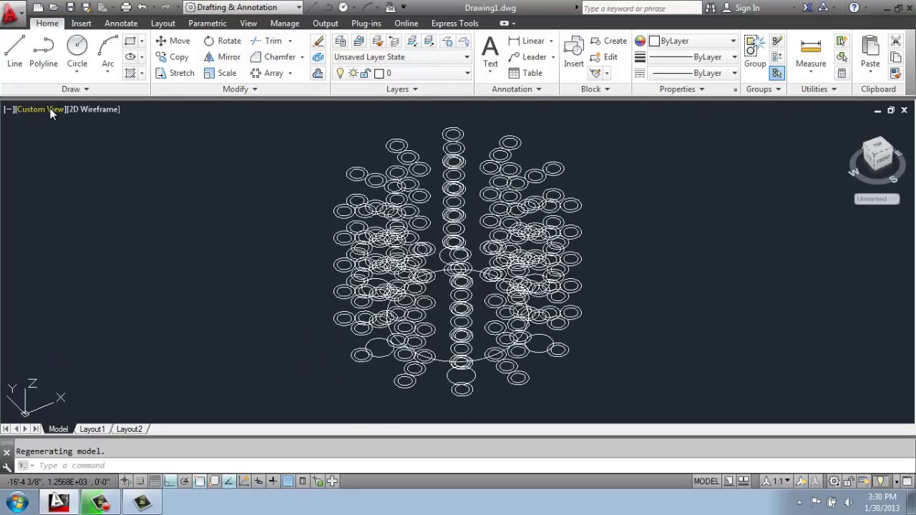
Step: Return to Top view and set the array's Levels back to 1
left_click(51, 109)
left_click(87, 145)
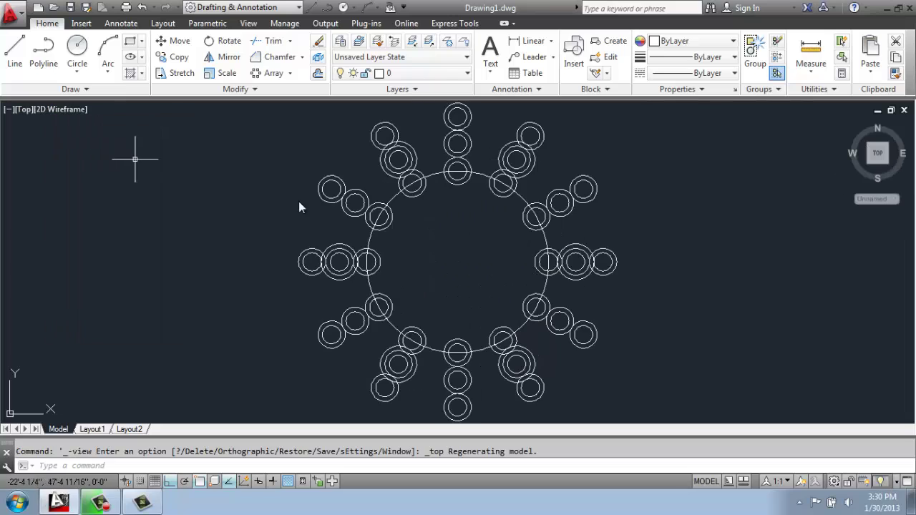
left_click(525, 171)
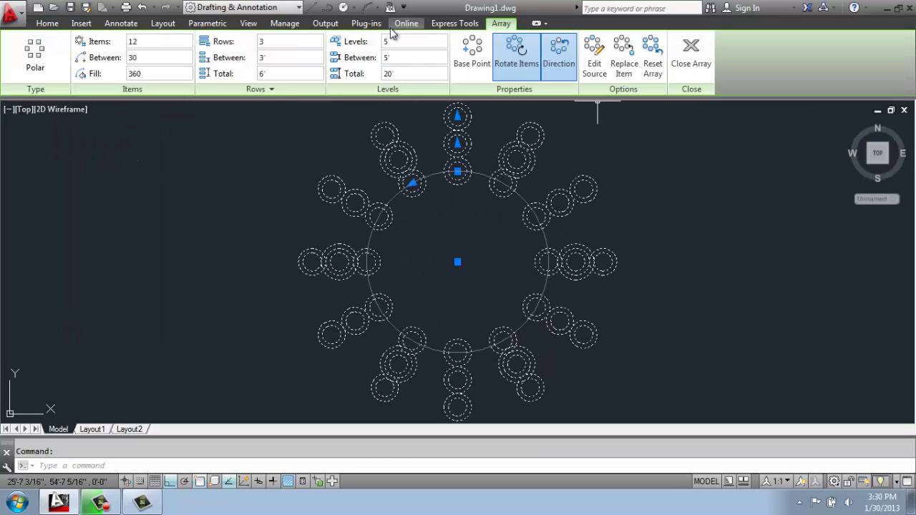
left_click(401, 42)
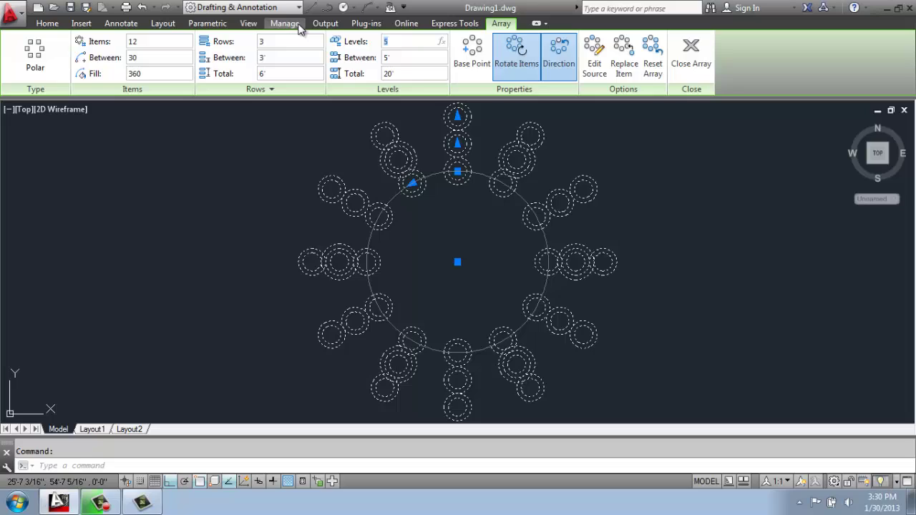
type("1")
key("Tab")
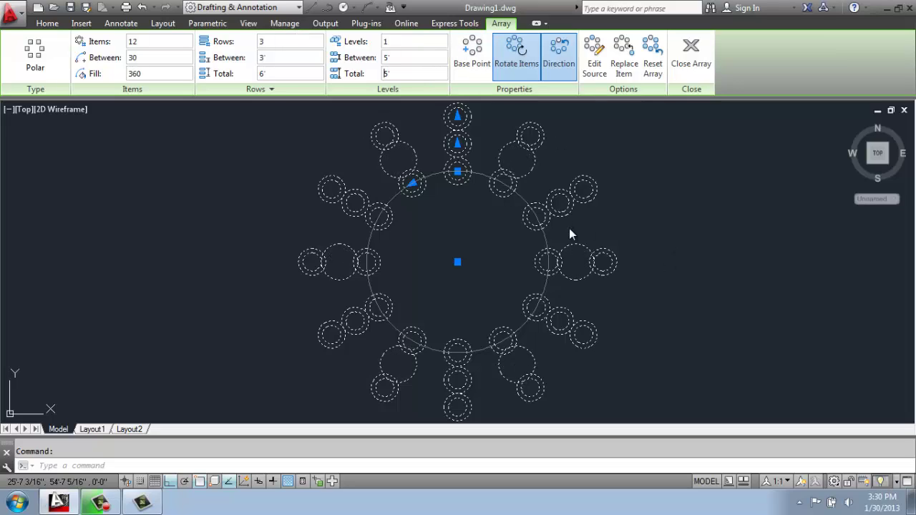